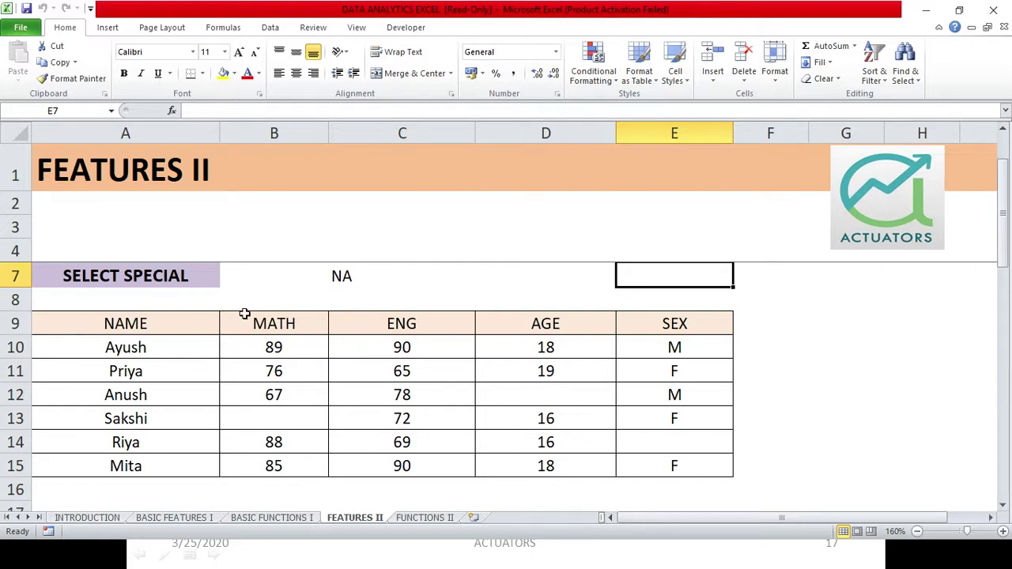
Select the blank cells B13, D12 and E14 together as one multiple selection
left_click(676, 448)
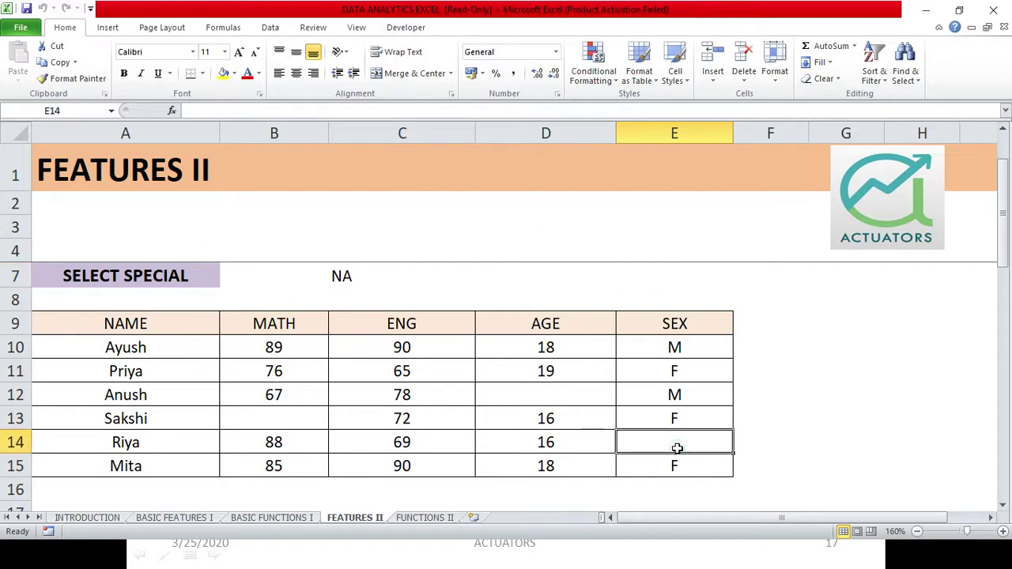
left_click(545, 397)
left_click(276, 418)
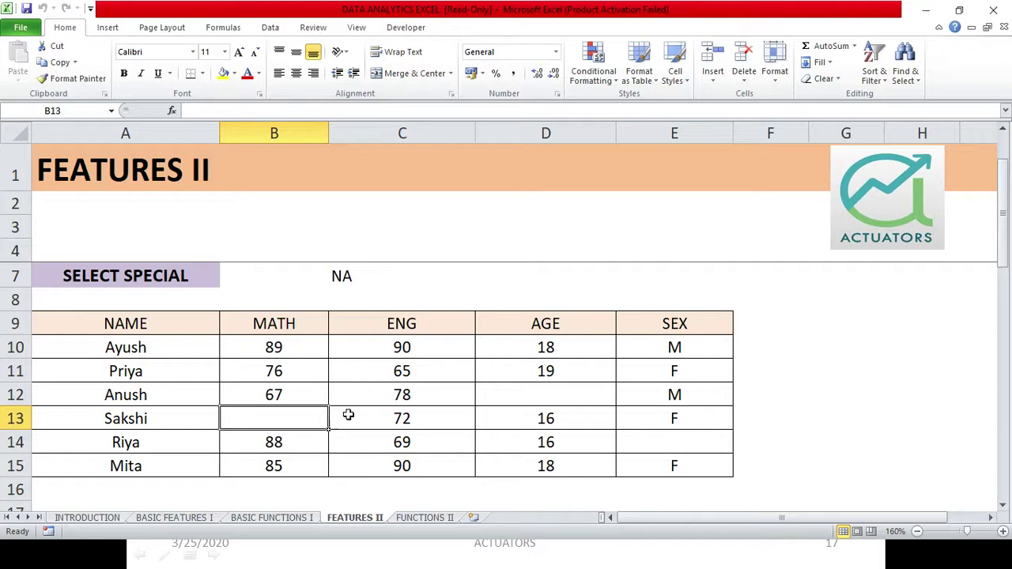
left_click(535, 394, "ctrl")
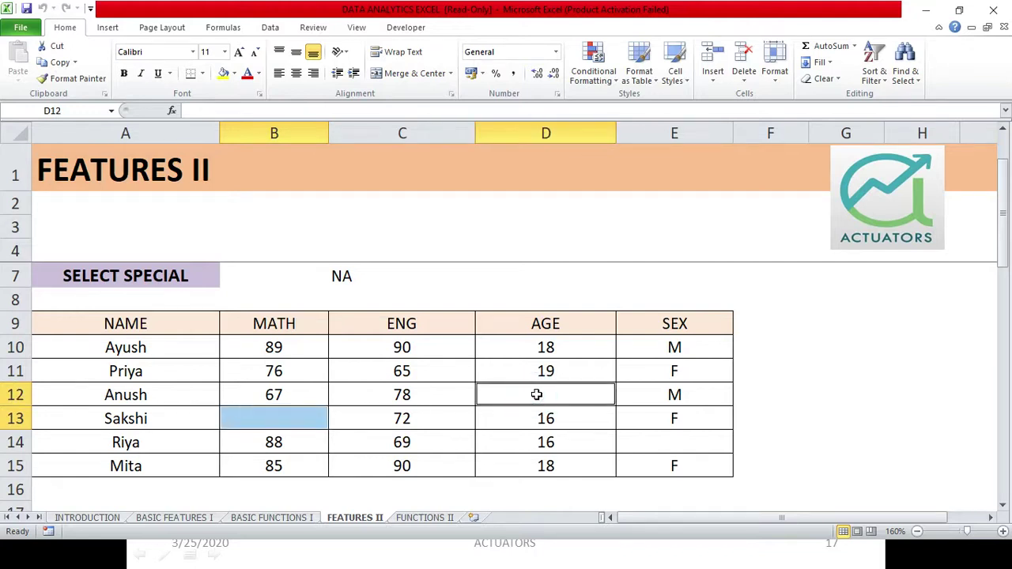
left_click(646, 440, "ctrl")
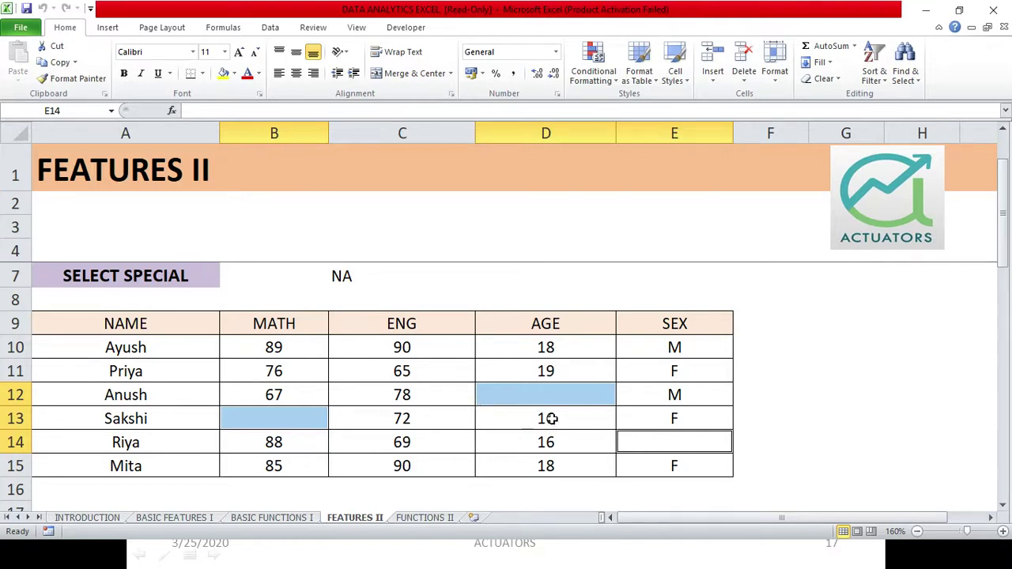
left_click(492, 378)
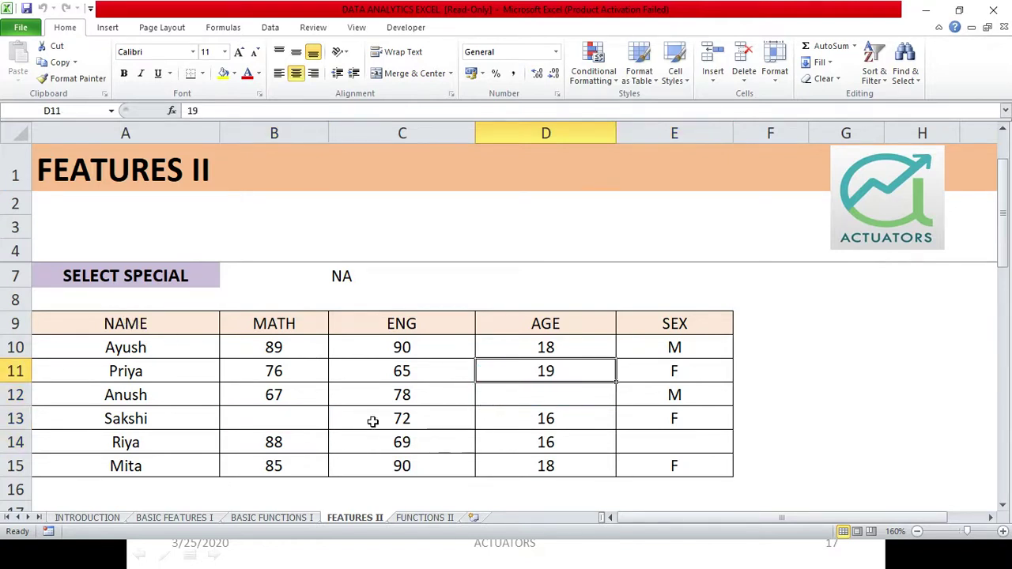
Inspect the blank cells in the MATH, AGE and SEX columns one by one
left_click(544, 402)
left_click(679, 450)
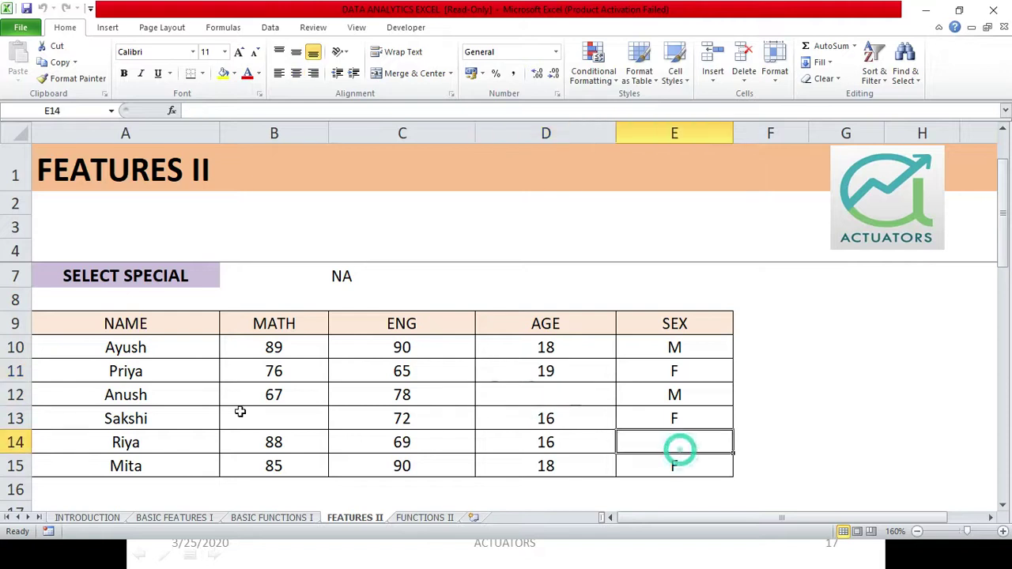
left_click(301, 425)
left_click(498, 392)
left_click(700, 449)
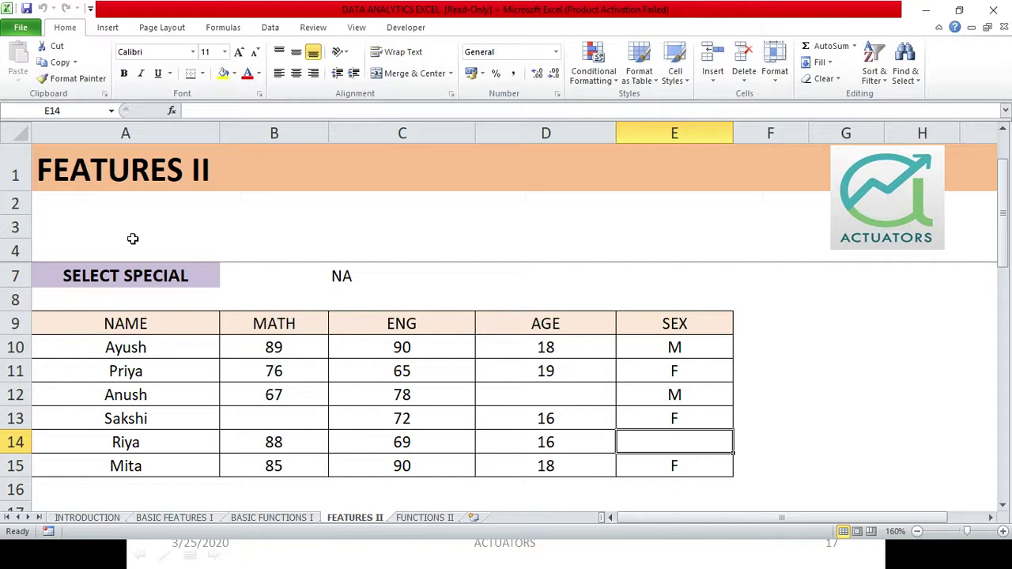
Select the whole table A9:E15 and narrow the selection to its empty cells using Go To Special with the Blanks option
left_click_drag(167, 324, 680, 468)
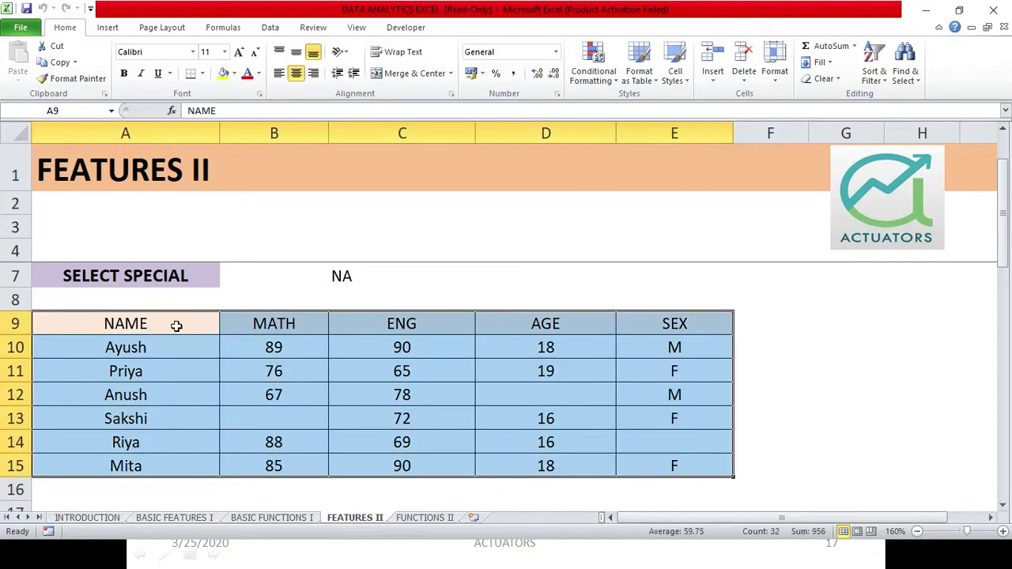
left_click(136, 324)
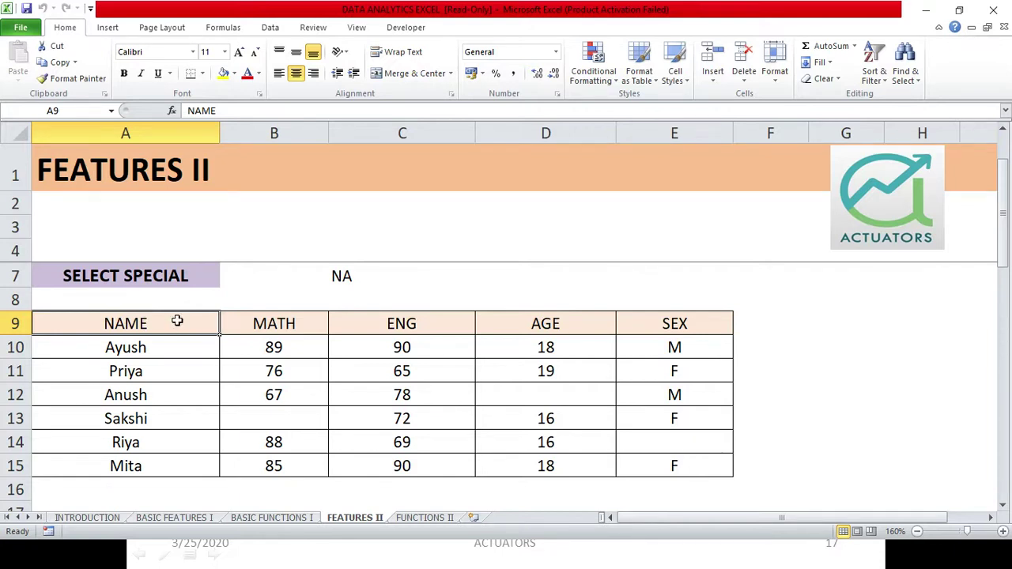
key("ctrl+a")
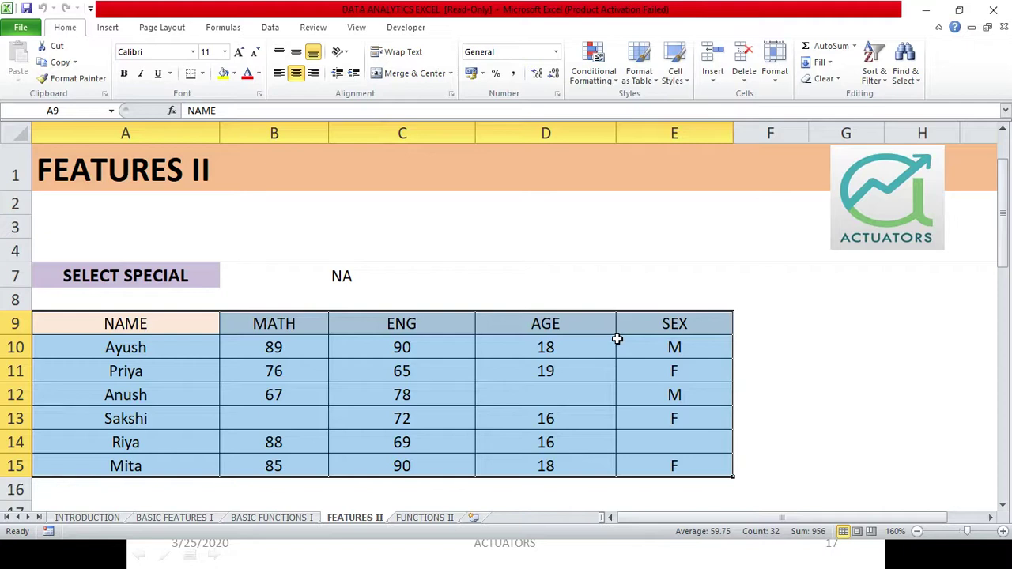
key("ctrl+g")
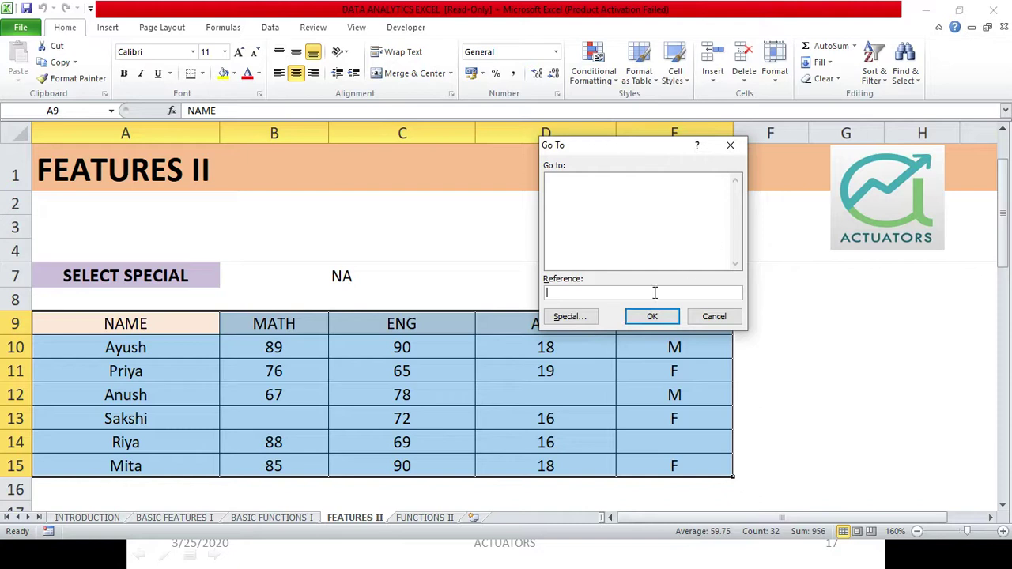
left_click(571, 317)
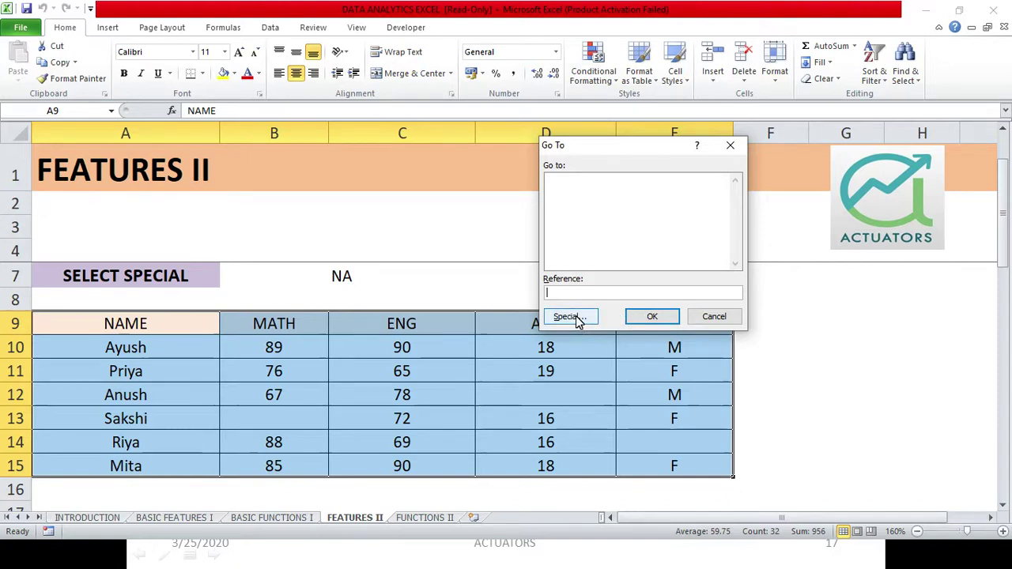
left_click_drag(631, 123, 553, 177)
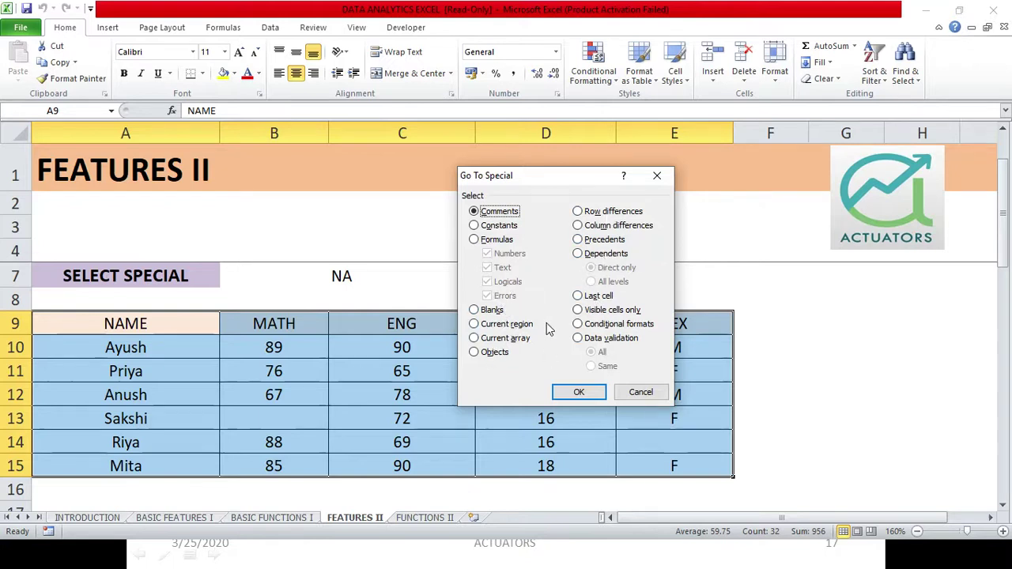
left_click(503, 240)
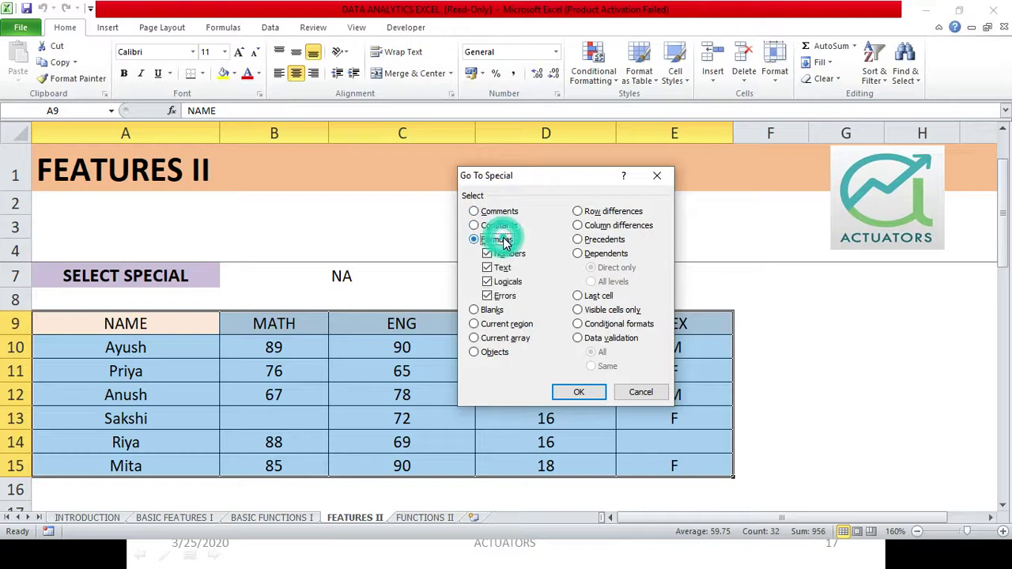
left_click(486, 311)
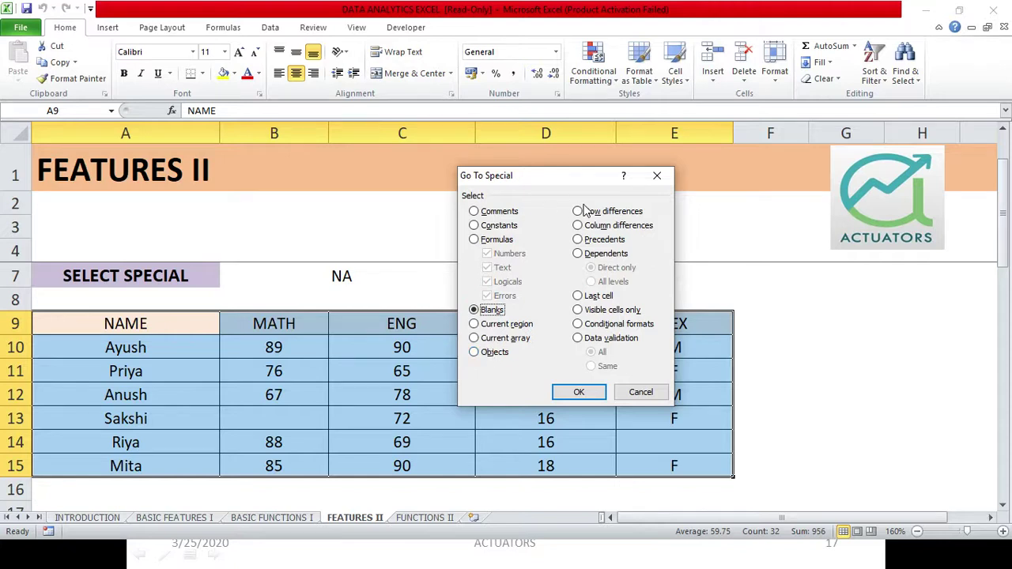
left_click(589, 296)
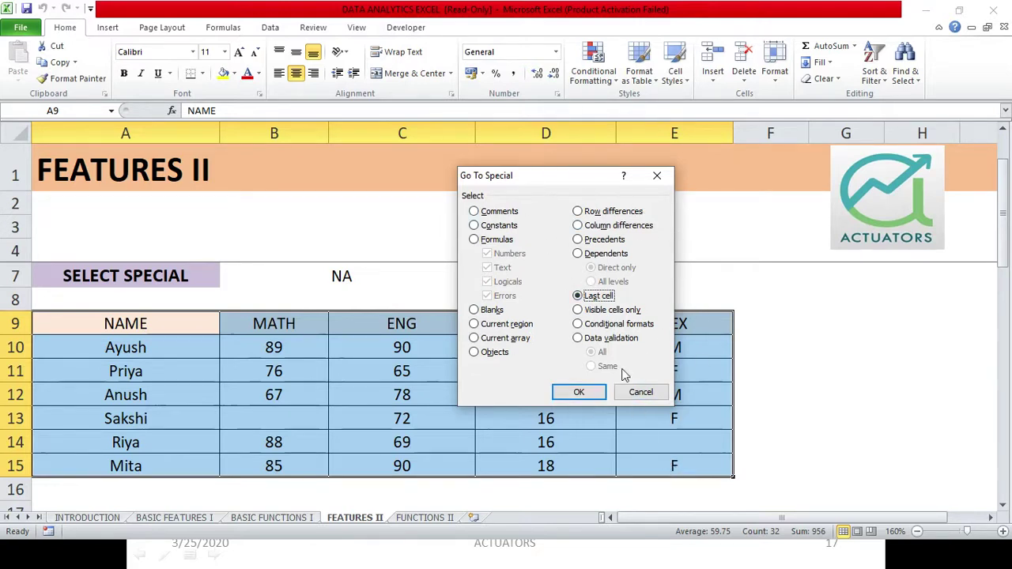
left_click(482, 311)
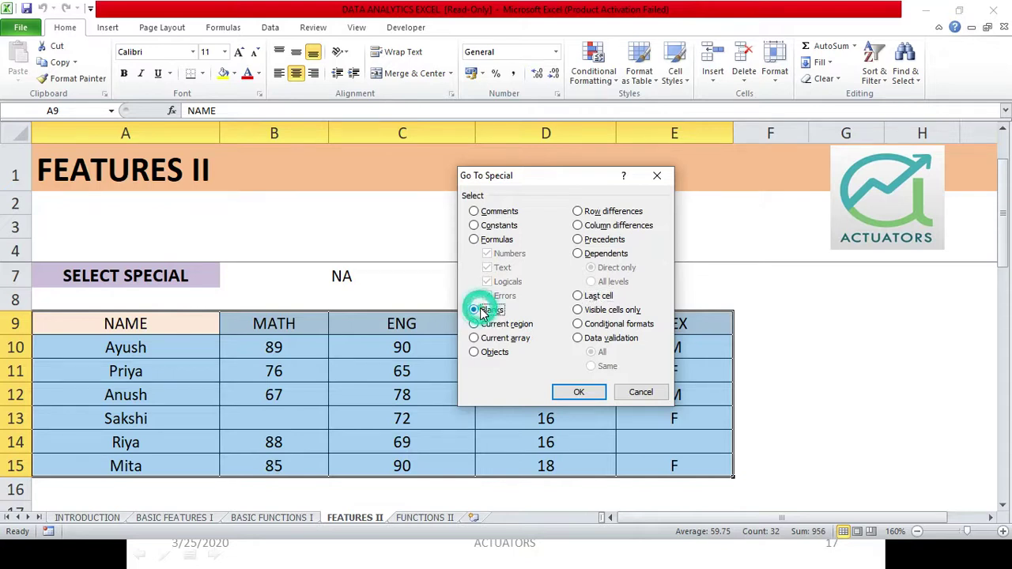
left_click(582, 393)
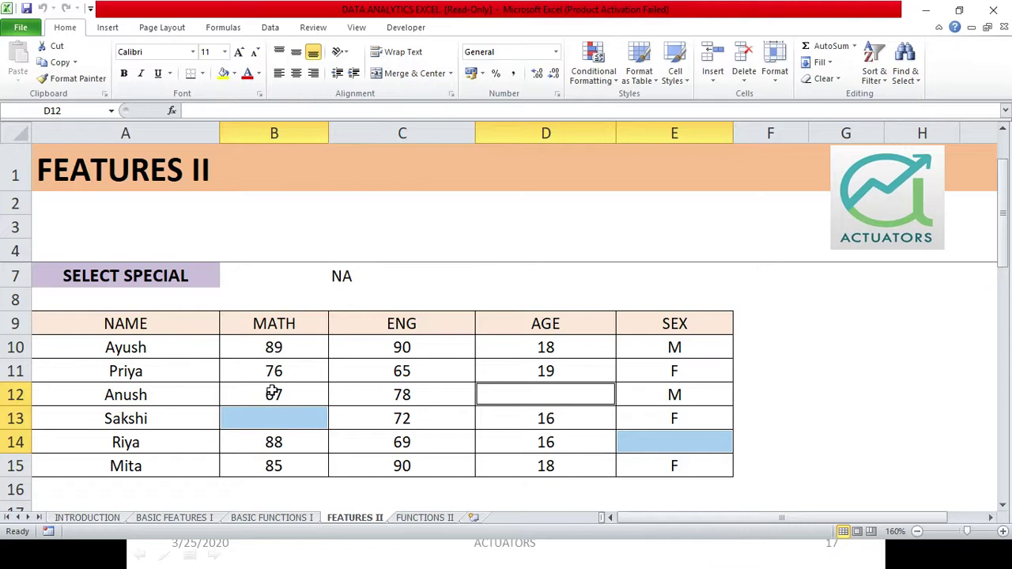
left_click(570, 324)
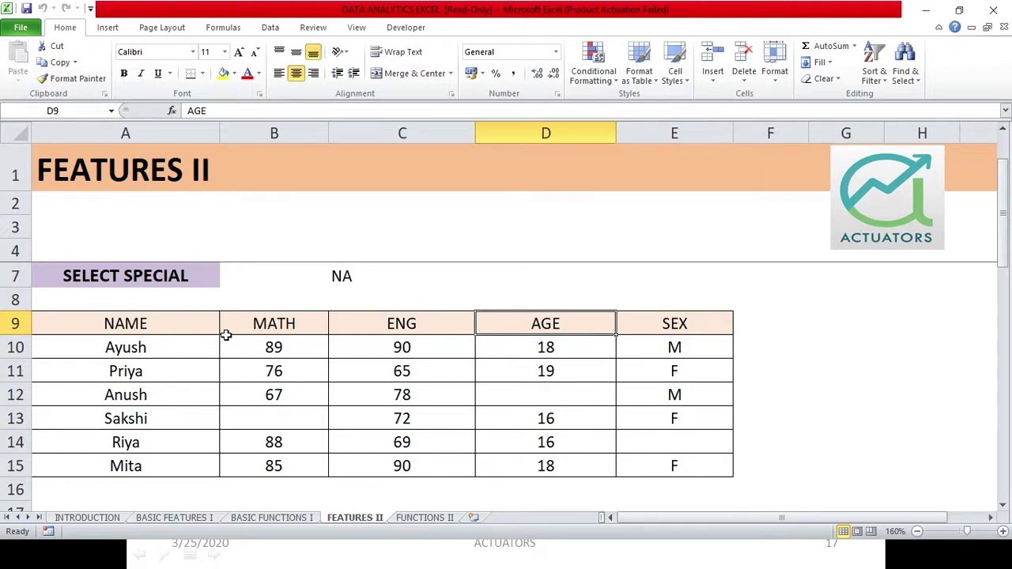
Copy the NA entry in cell C7
left_click(199, 328)
left_click(347, 278)
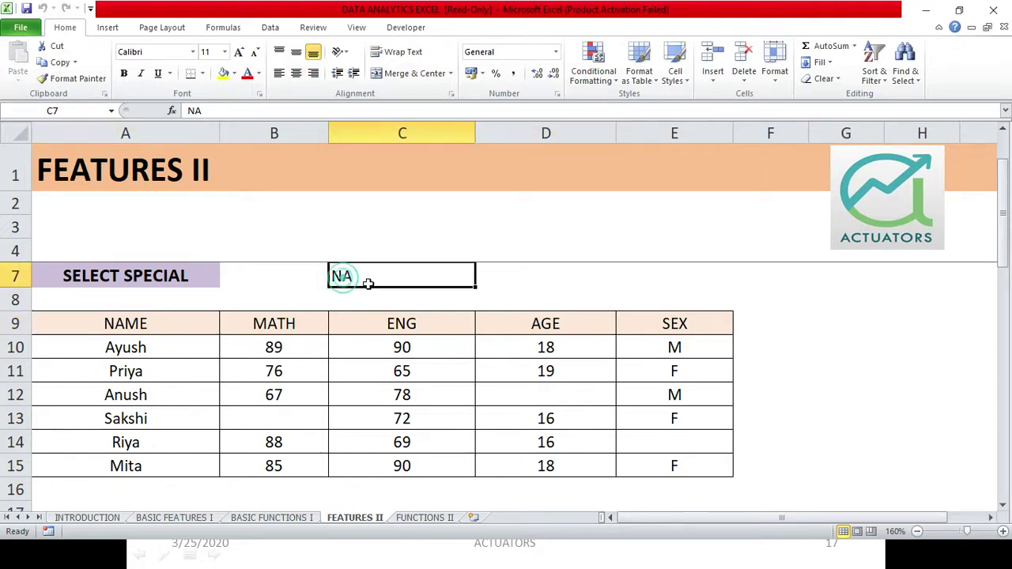
key("ctrl+c")
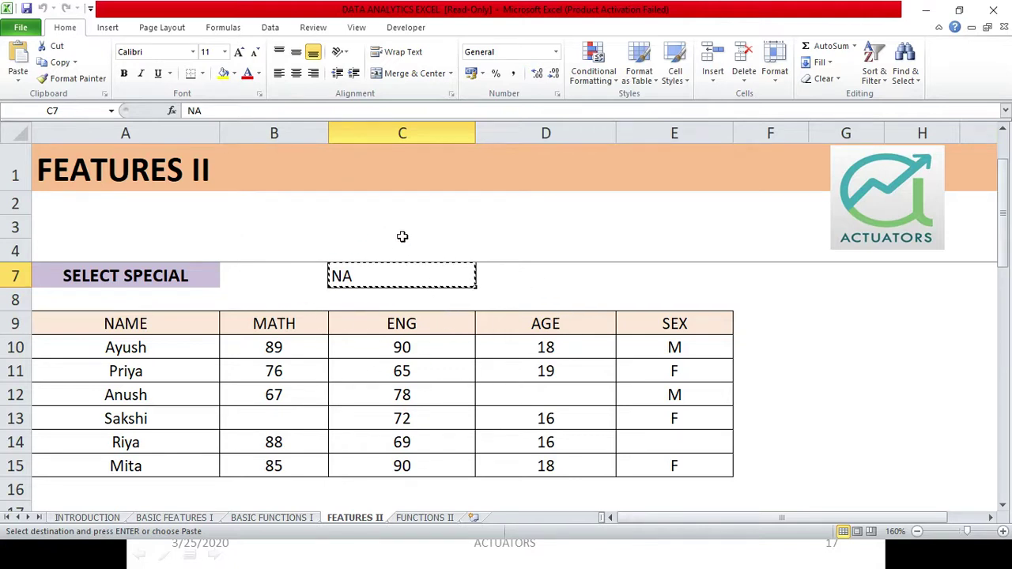
Select the blank cells in table A9:E15 with Go To Special and paste the copied NA into all of them
left_click(161, 328)
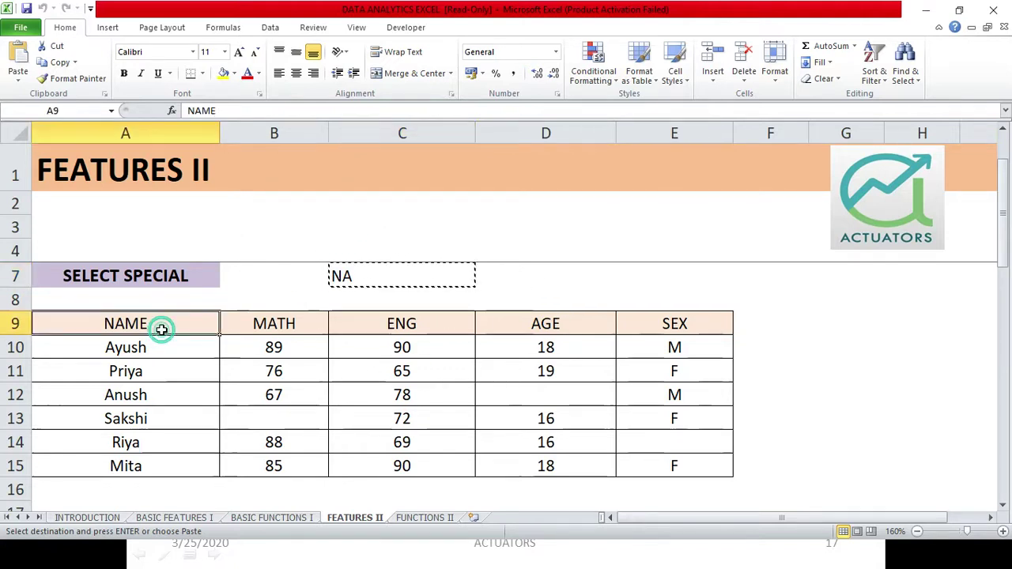
key("ctrl+a")
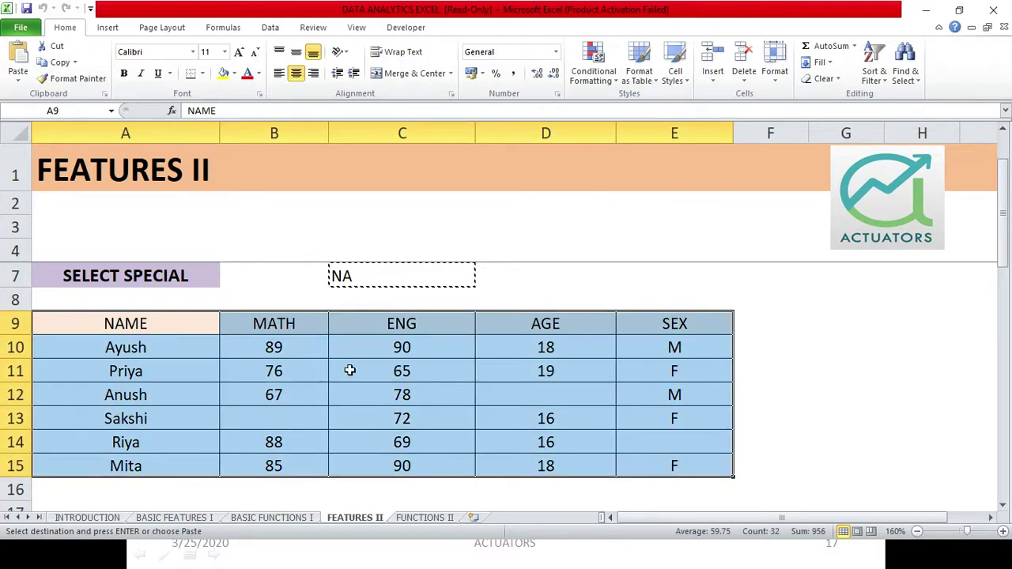
key("F5")
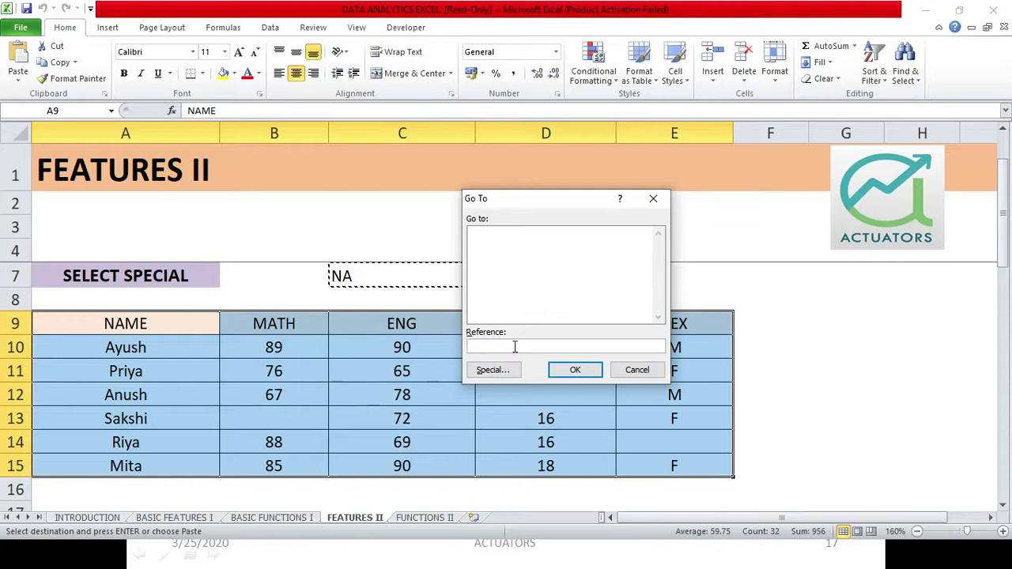
left_click(507, 373)
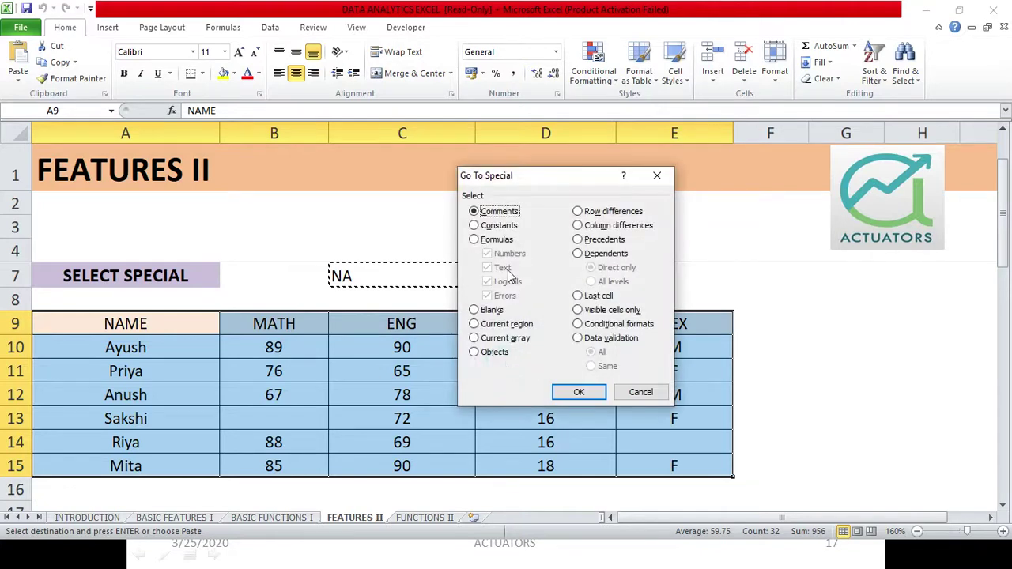
left_click(474, 310)
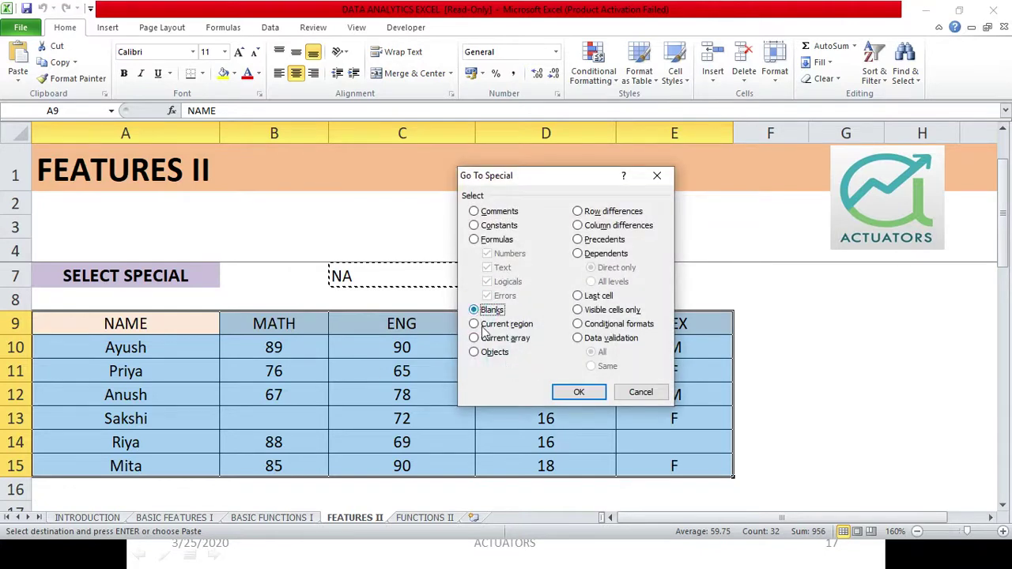
left_click(580, 393)
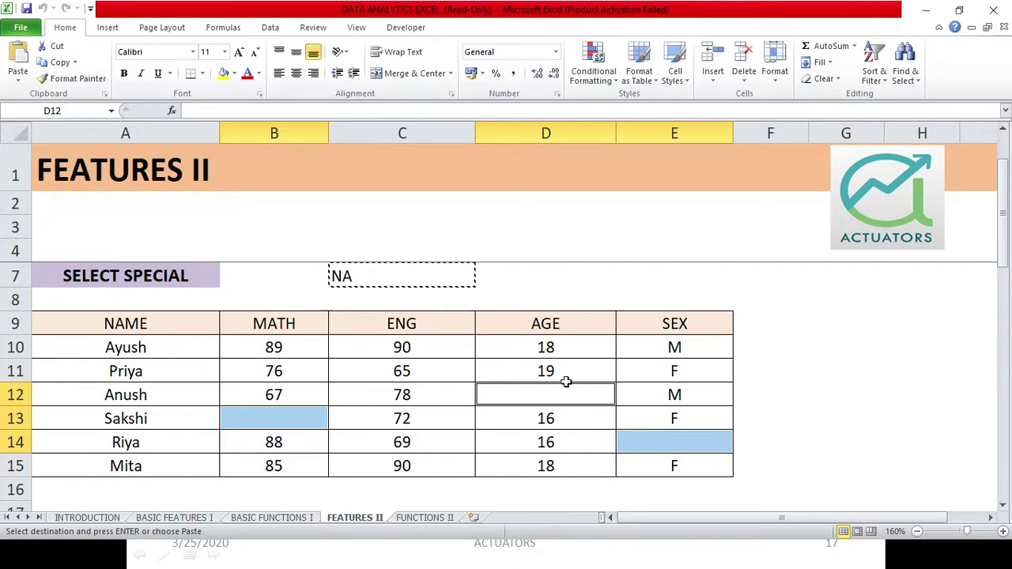
key("ctrl+v")
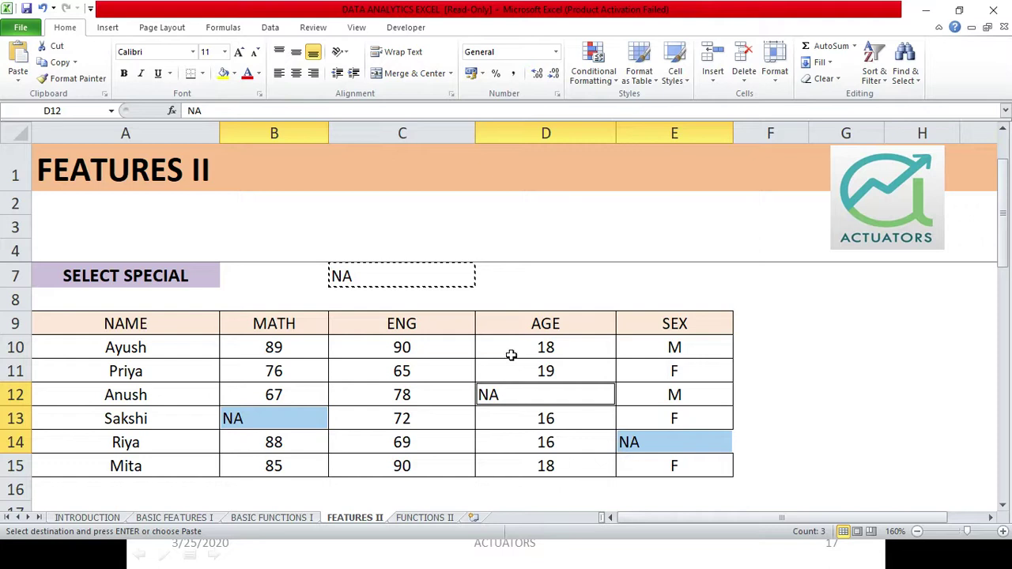
key("Escape")
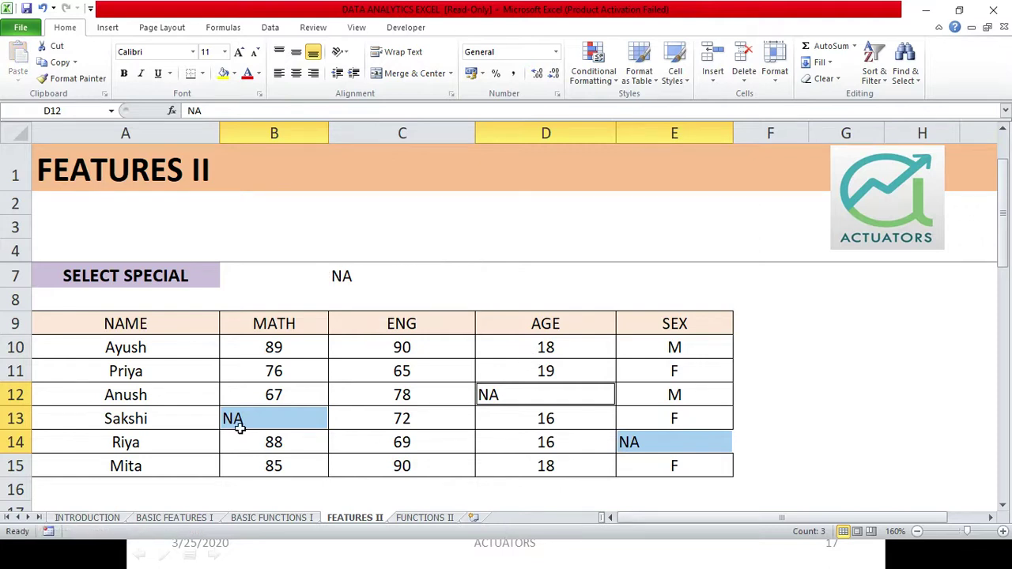
Review the content and formatting of the filled cells B13, D12 and E14
left_click(240, 427)
left_click(591, 398)
left_click(677, 433)
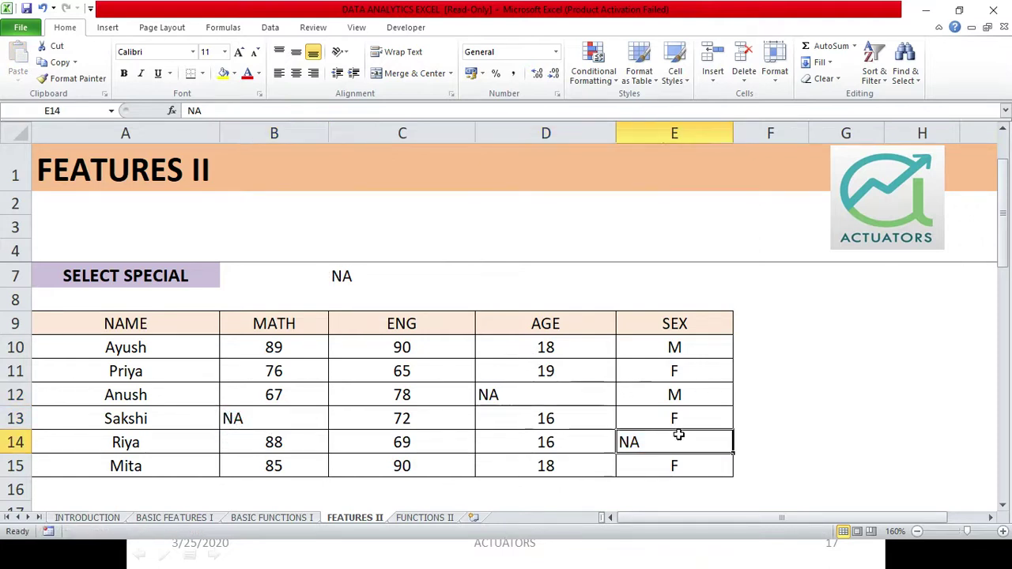
left_click(313, 427)
left_click(564, 391)
left_click(672, 440)
left_click(490, 397)
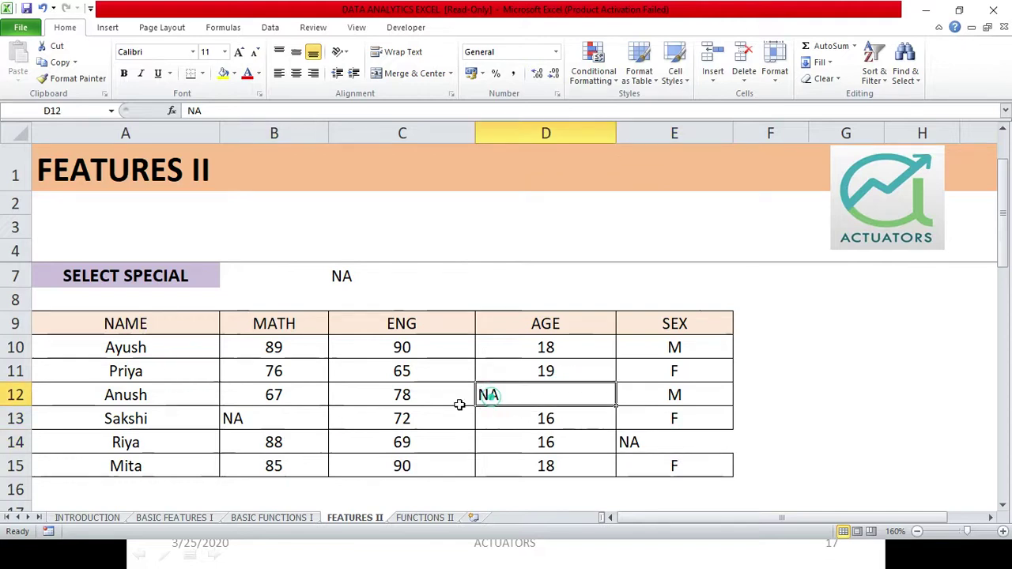
left_click(312, 423)
Apply all borders to cell E14 in the SEX column
left_click(670, 439)
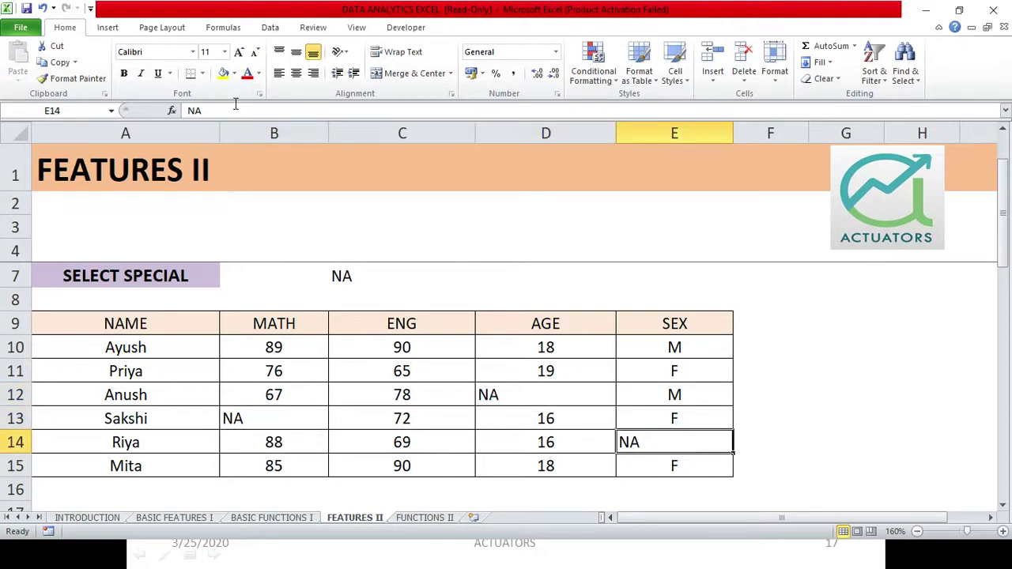
left_click(202, 73)
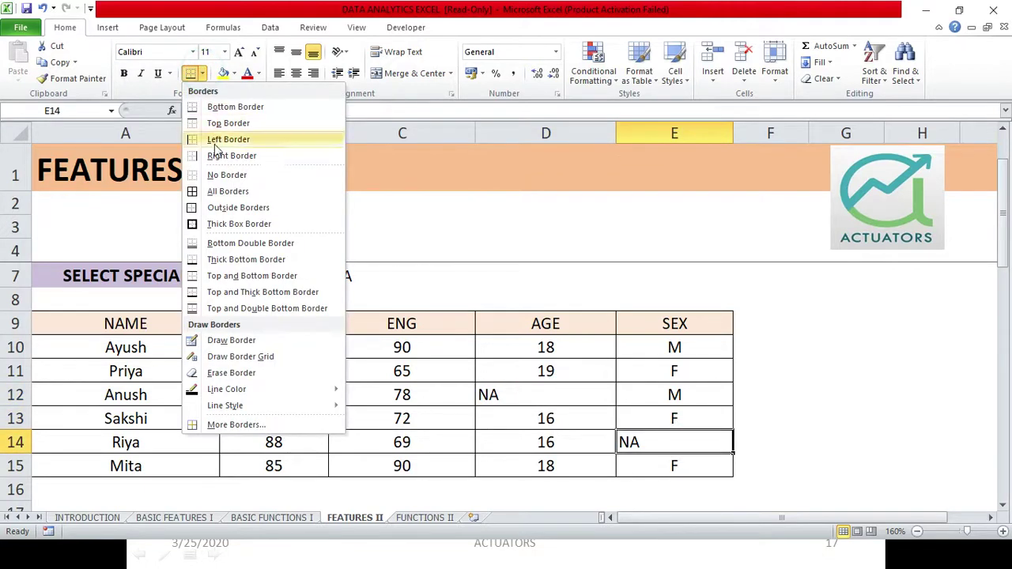
left_click(217, 196)
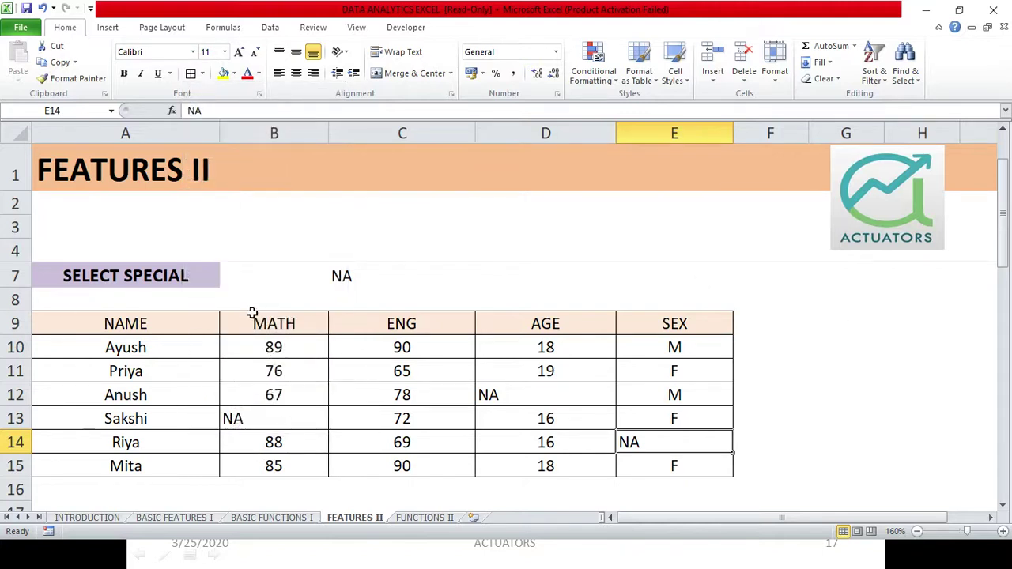